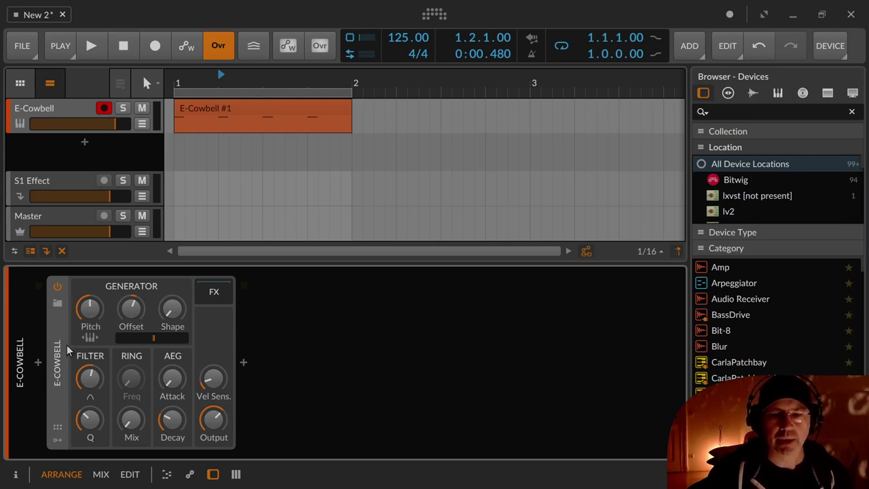
Show and hide the E-Cowbell's remote-control page, followed by its modulator slots
left_click(59, 430)
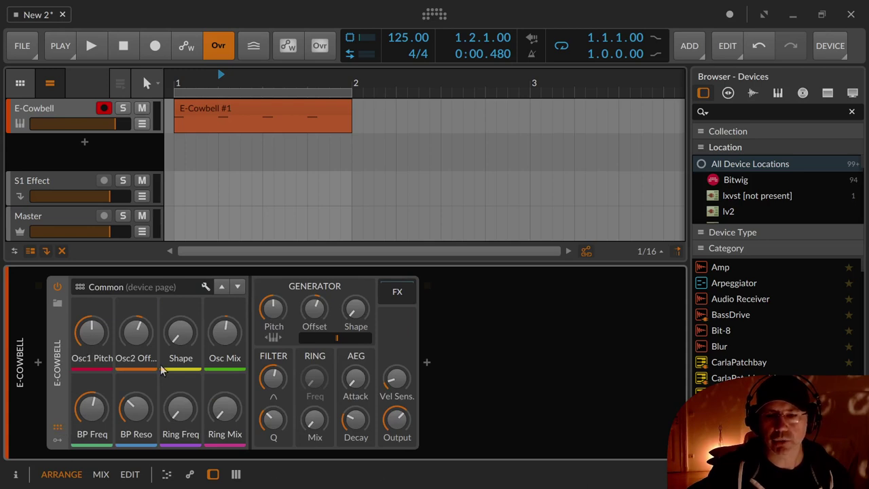
left_click(58, 429)
left_click(59, 440)
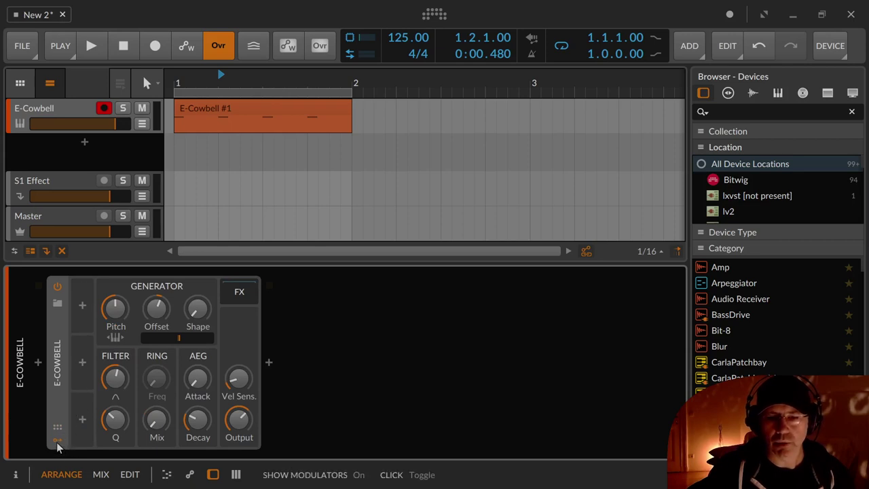
left_click(57, 442)
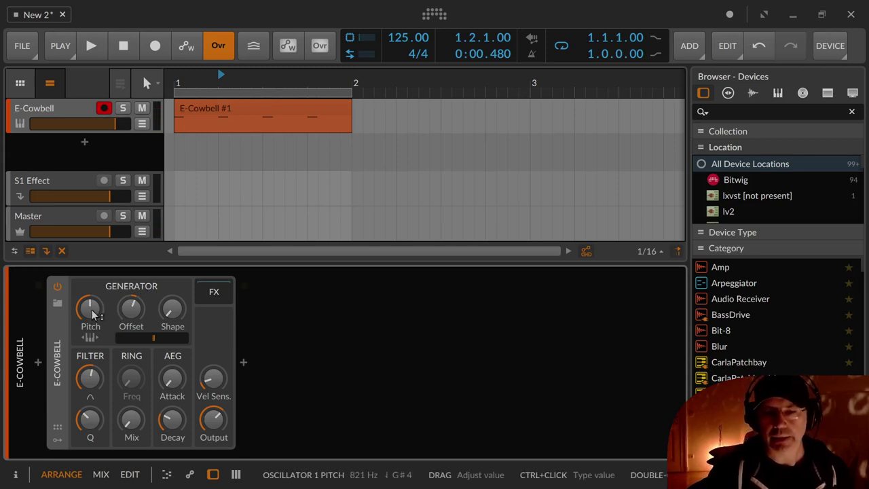
Try the oscillator 1 pitch and raise the oscillator 2 offset to +4.80 st
mouse_move(93, 314)
left_mouse_down()
mouse_move(93, 357)
mouse_move(93, 299)
mouse_move(93, 314)
left_mouse_up()
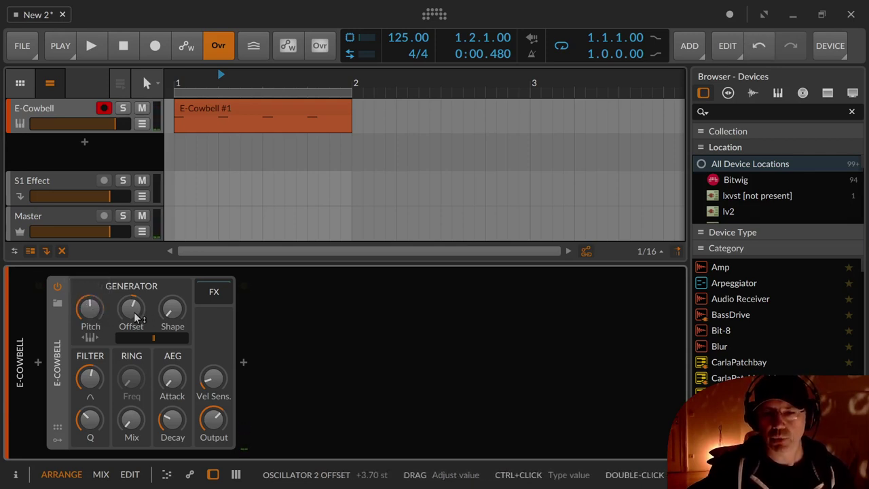
mouse_move(134, 314)
left_mouse_down()
mouse_move(134, 408)
mouse_move(133, 250)
mouse_move(134, 323)
left_mouse_up()
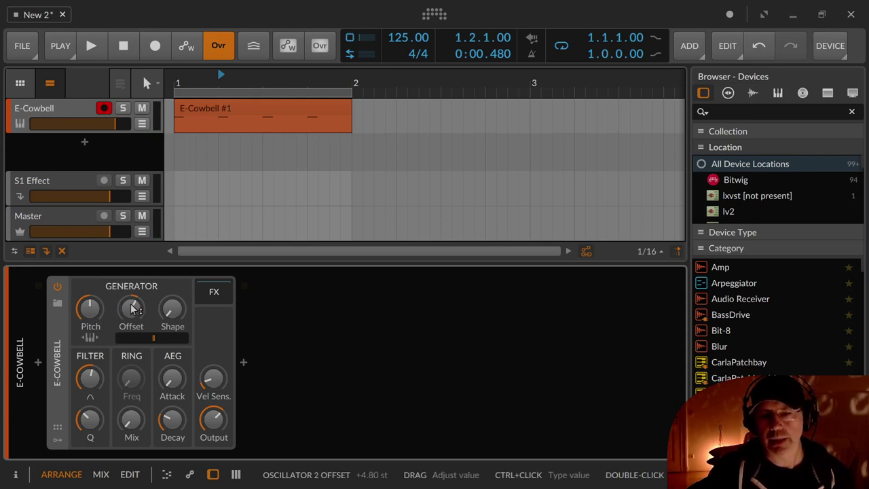
Sweep the mix between the two oscillators and finish fully on oscillator 2
mouse_move(153, 343)
left_mouse_down()
mouse_move(120, 343)
mouse_move(187, 343)
mouse_move(135, 343)
mouse_move(162, 337)
left_mouse_up()
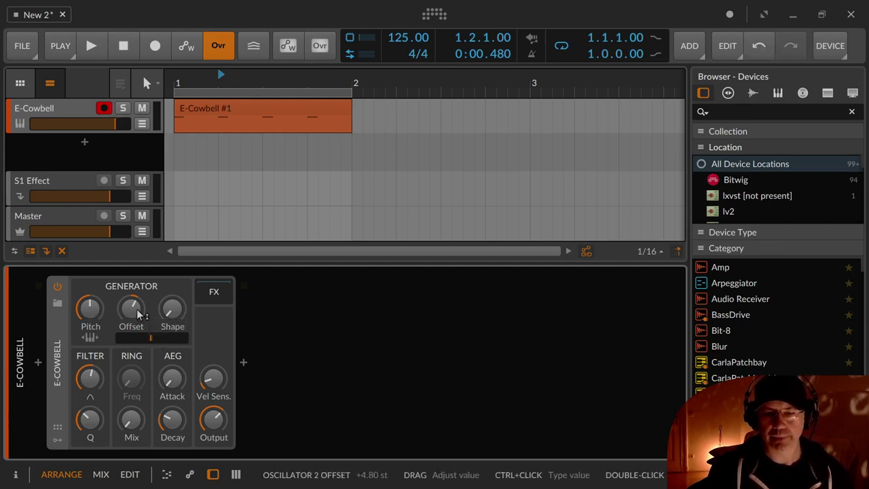
left_click_drag(153, 338, 118, 338)
left_click_drag(91, 309, 187, 339)
Try the oscillator 2 offset, open its value for direct entry and close the entry without a new value
mouse_move(131, 308)
left_mouse_down()
mouse_move(131, 326)
mouse_move(131, 306)
mouse_move(129, 317)
left_mouse_up()
left_click(127, 318, "ctrl")
left_click(133, 315)
left_click(133, 314, "ctrl")
left_click(133, 315)
left_click(134, 315, "ctrl")
left_click(134, 315)
left_click(133, 315, "ctrl")
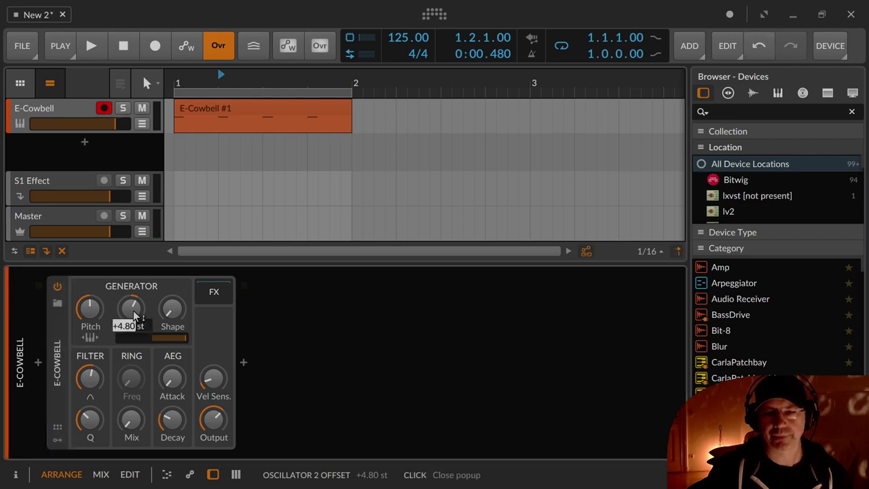
left_click(186, 338)
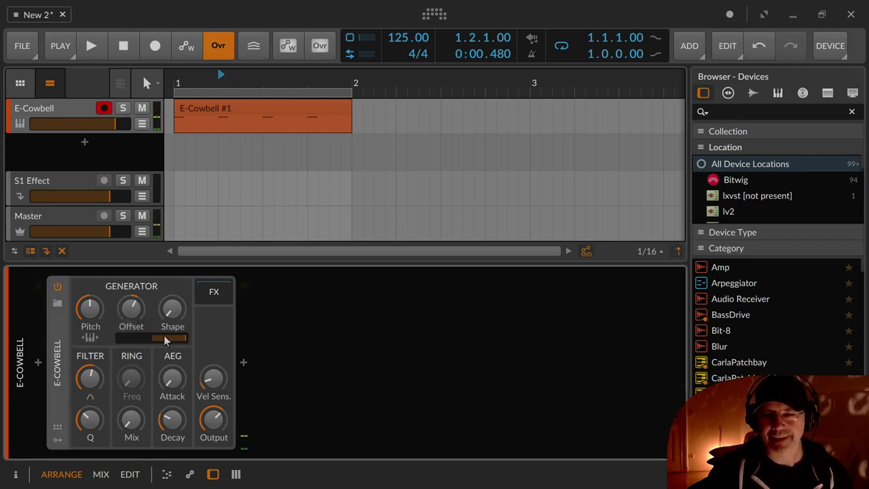
Rebalance the oscillator mix to about the middle and turn on keyboard tracking for the oscillators
left_click_drag(159, 335, 155, 335)
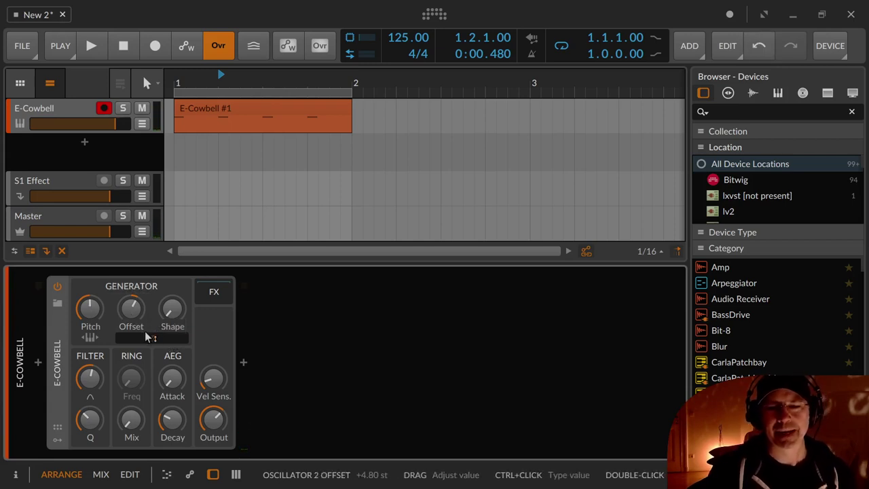
left_click(88, 338)
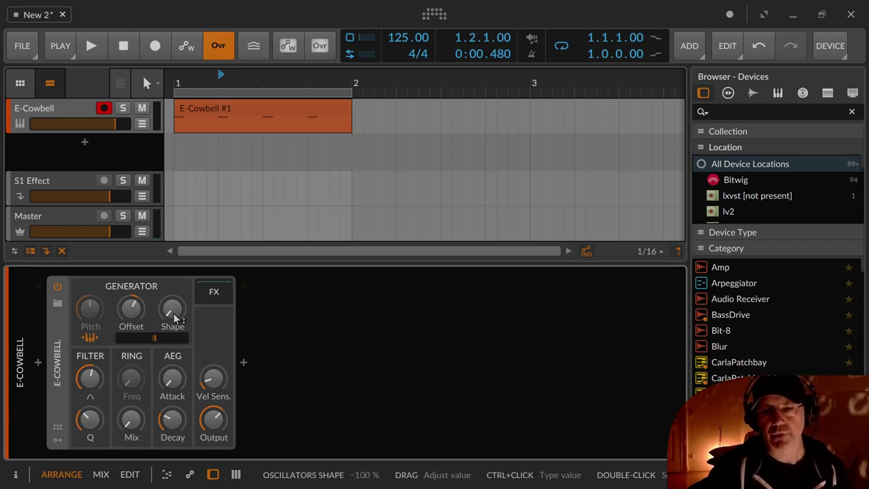
Try a higher shape value for the oscillators and return the shape to −100 %
left_click_drag(173, 313, 175, 268)
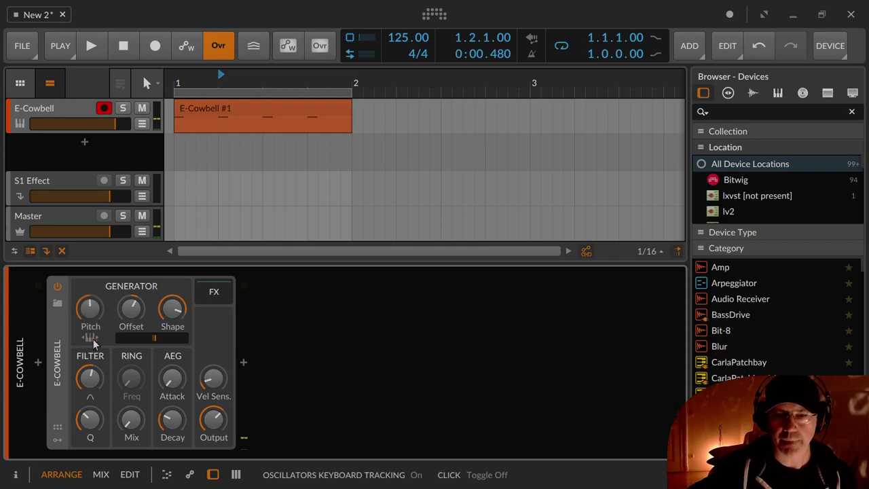
mouse_move(173, 306)
left_mouse_down()
mouse_move(175, 314)
mouse_move(173, 275)
mouse_move(173, 336)
mouse_move(173, 274)
mouse_move(173, 319)
mouse_move(173, 275)
mouse_move(173, 319)
mouse_move(173, 275)
mouse_move(173, 319)
mouse_move(173, 287)
mouse_move(173, 319)
mouse_move(173, 304)
mouse_move(174, 319)
mouse_move(171, 313)
left_mouse_up()
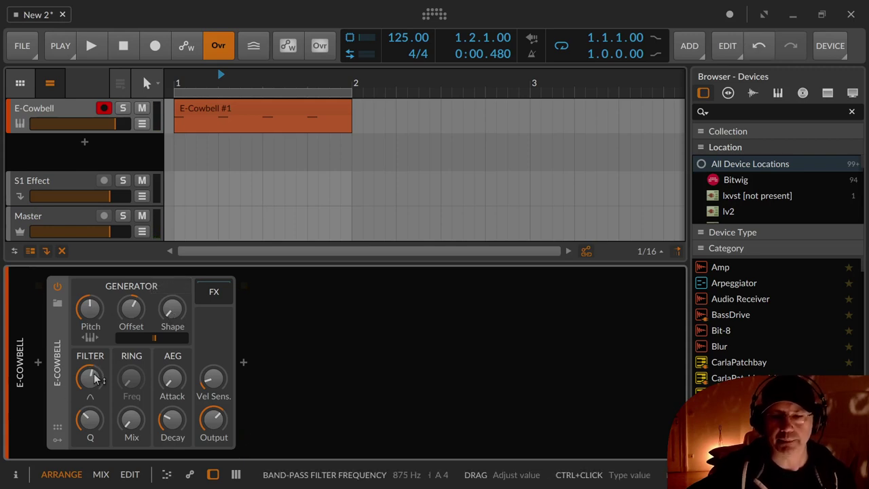
Try the band-pass filter frequency and raise the filter's resonance slightly
mouse_move(92, 378)
left_mouse_down()
mouse_move(92, 365)
mouse_move(91, 411)
mouse_move(91, 369)
mouse_move(91, 378)
left_mouse_up()
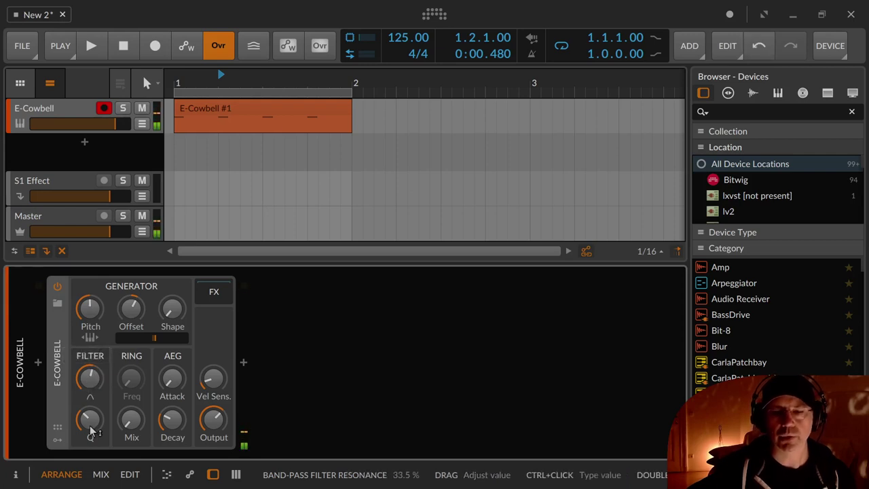
left_click_drag(90, 429, 90, 410)
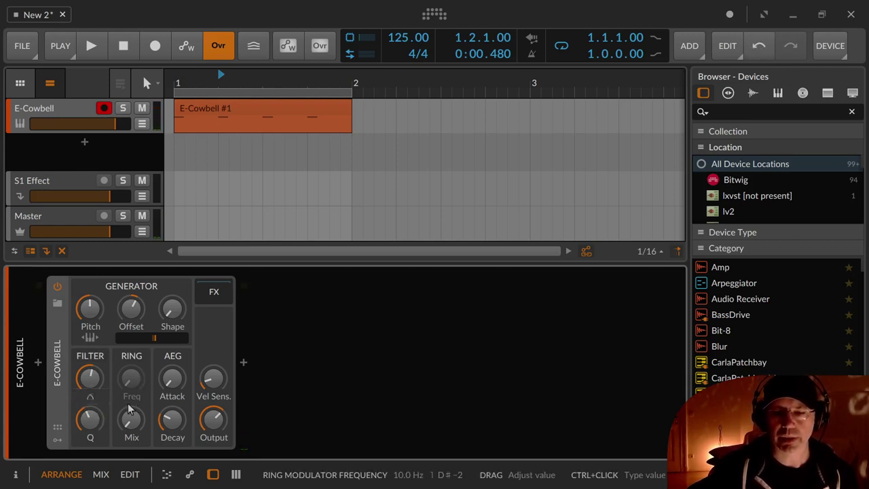
Try the ring modulator's mix and frequency while varying the oscillator pitch
left_click_drag(132, 419, 132, 412)
mouse_move(132, 380)
left_mouse_down()
mouse_move(133, 372)
mouse_move(132, 385)
left_mouse_up()
mouse_move(91, 310)
left_mouse_down()
mouse_move(89, 331)
mouse_move(90, 295)
left_mouse_up()
left_click_drag(130, 398, 131, 448)
Try the envelope attack together with the ring modulation, and shorten the envelope decay
left_click_drag(173, 379, 173, 373)
left_click_drag(172, 419, 132, 382)
left_click_drag(132, 419, 132, 425)
left_click_drag(173, 419, 173, 441)
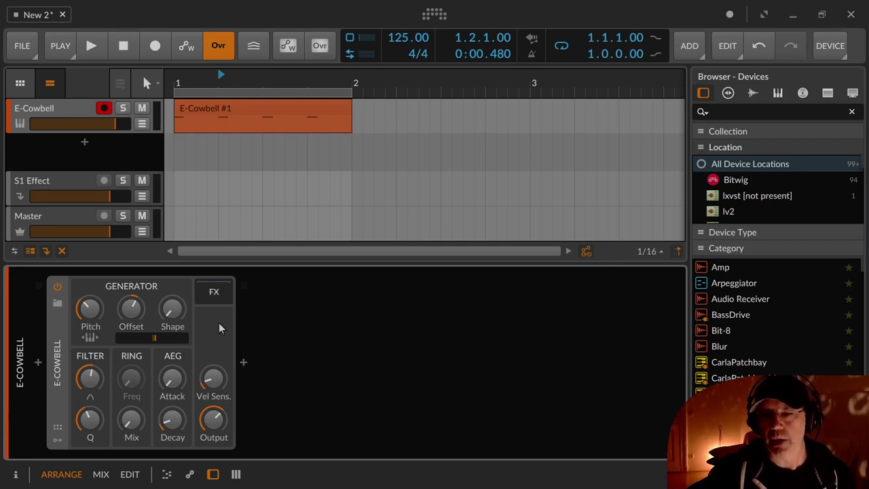
Open the E-Cowbell's nested FX chain and close it again
left_click(208, 290)
left_click(209, 290)
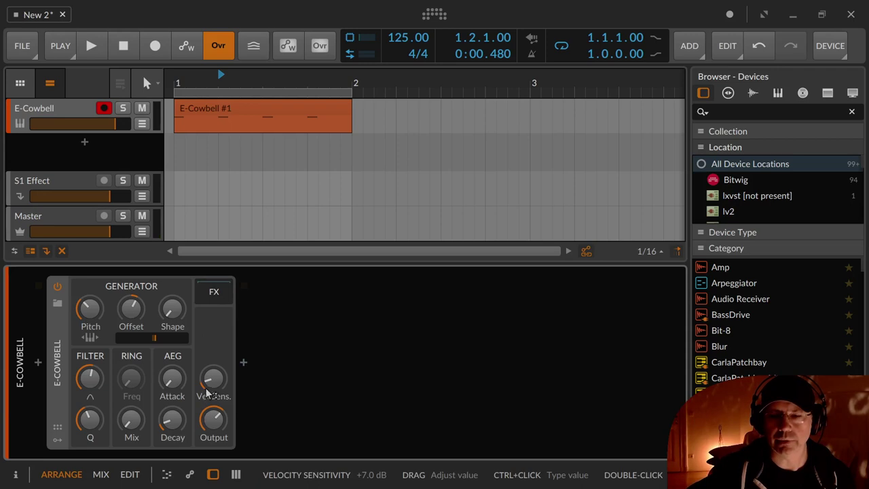
Lower the velocity sensitivity to 0.0 dB and adjust the output level
key("ctrl+z")
mouse_move(219, 384)
left_mouse_down()
mouse_move(218, 366)
mouse_move(219, 385)
left_mouse_up()
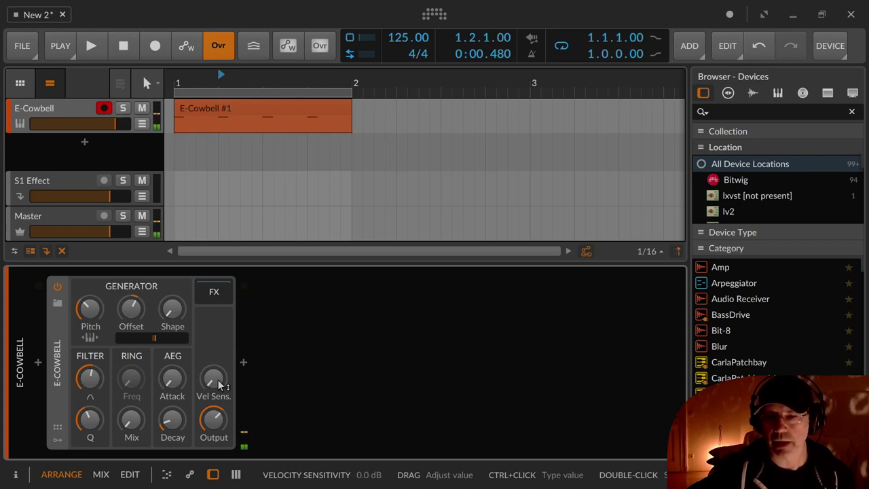
mouse_move(218, 385)
left_mouse_down()
mouse_move(219, 362)
mouse_move(219, 397)
left_mouse_up()
left_click(217, 427)
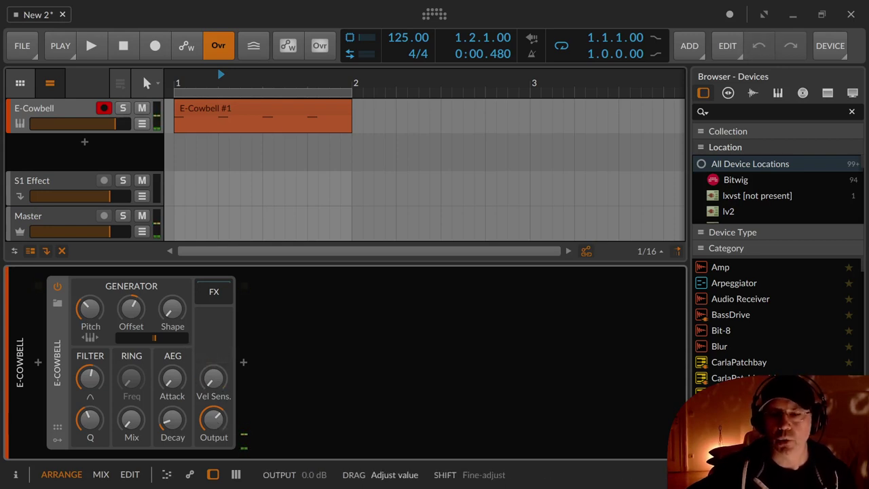